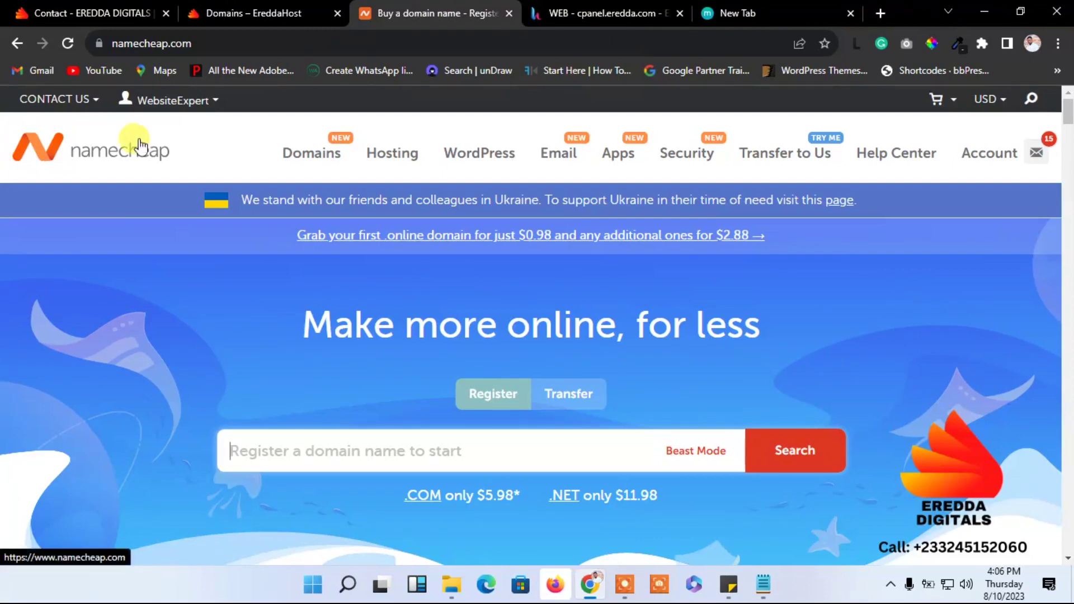
Go to the WebsiteExpert account Dashboard, then open the Domain List.
left_click(143, 101)
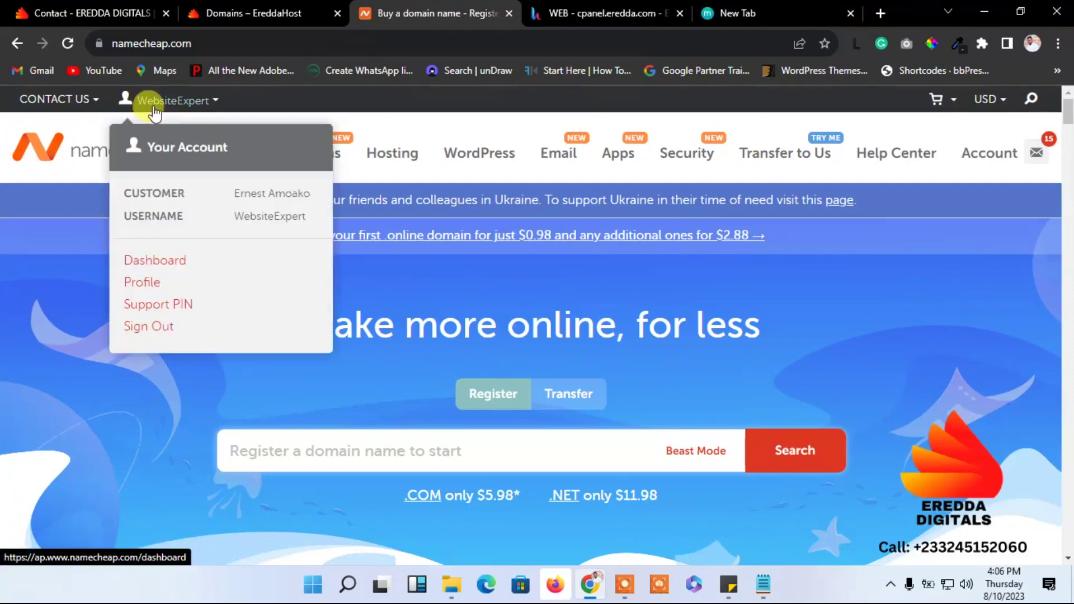
left_click(156, 264)
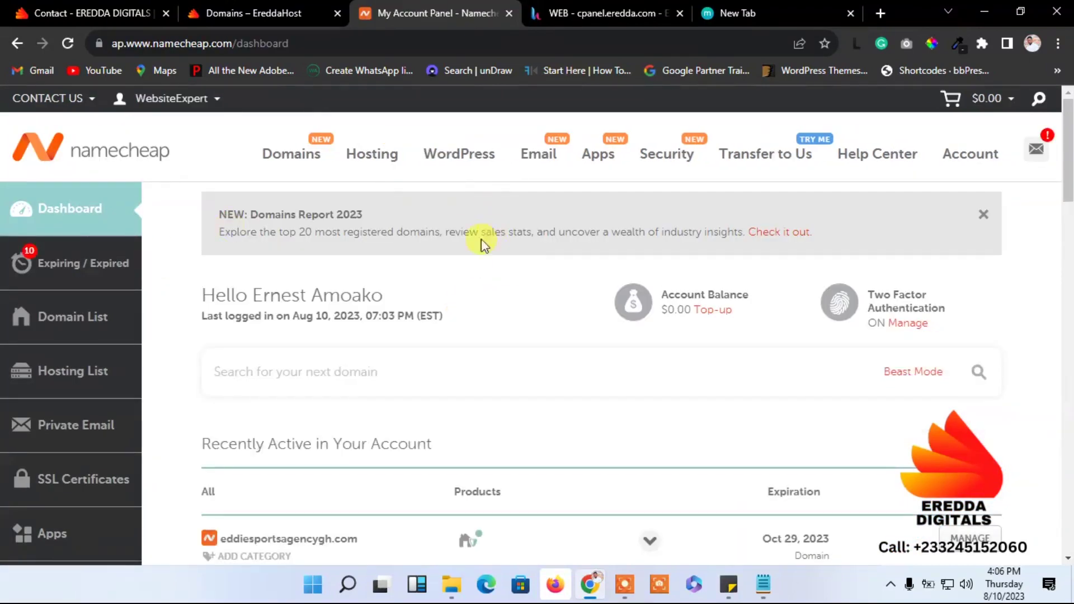
left_click_drag(1069, 176, 1008, 173)
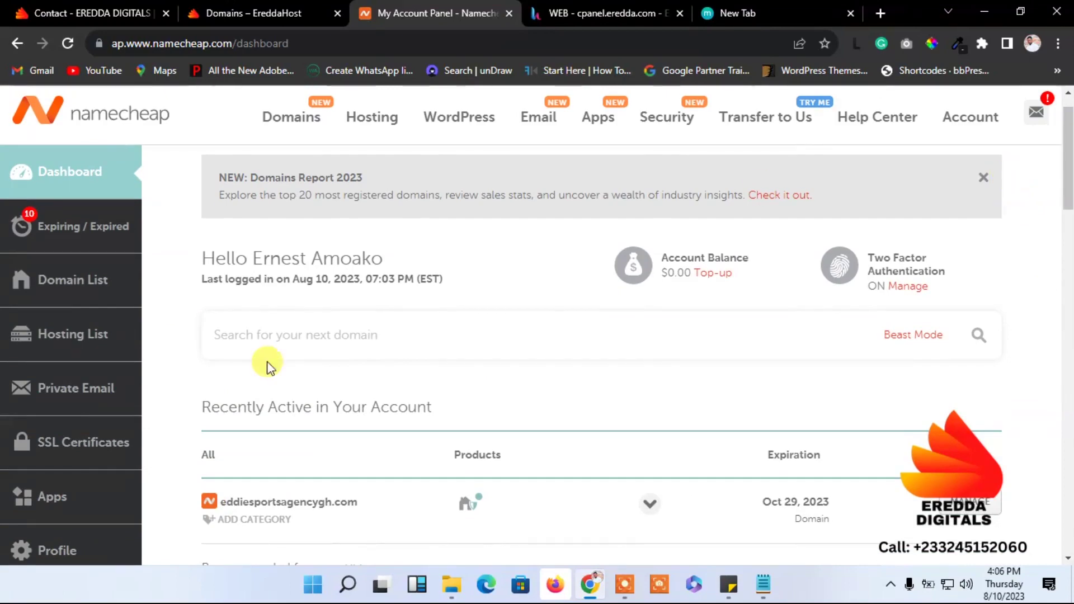
left_click(89, 284)
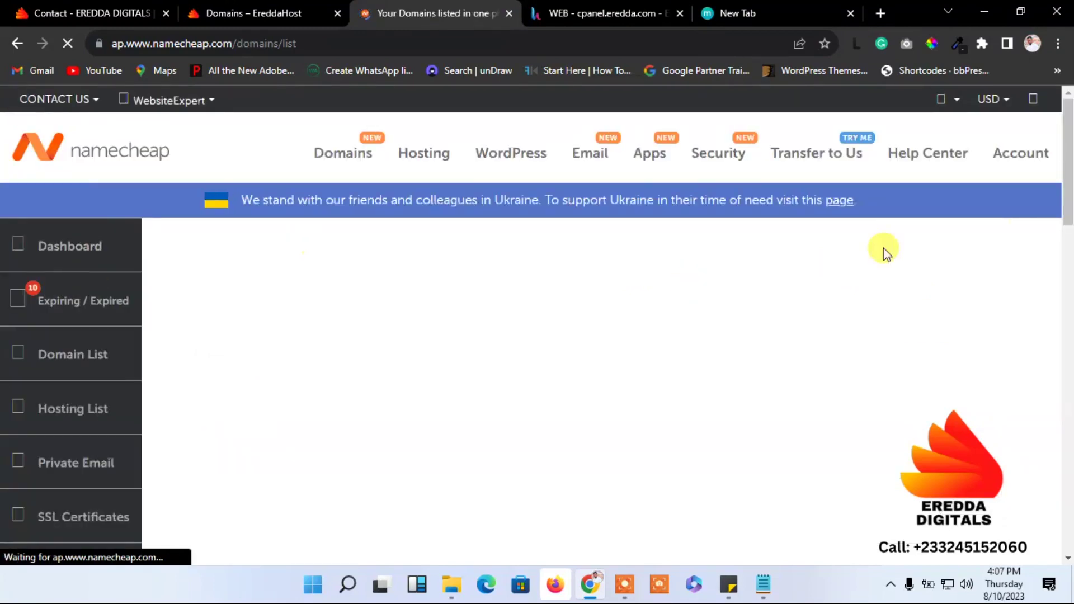
Scroll down to the domains table listing gigeduco.com and the other domains.
left_click_drag(1068, 173, 1069, 317)
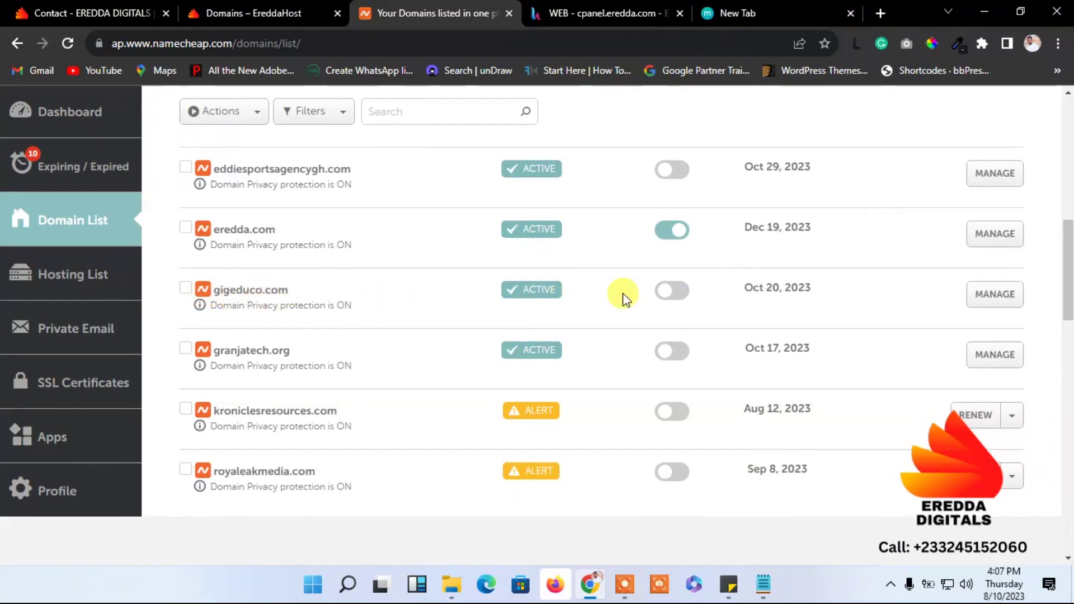
Open gigeduco.com's management page and scroll down to its NAMESERVERS section.
left_click(991, 306)
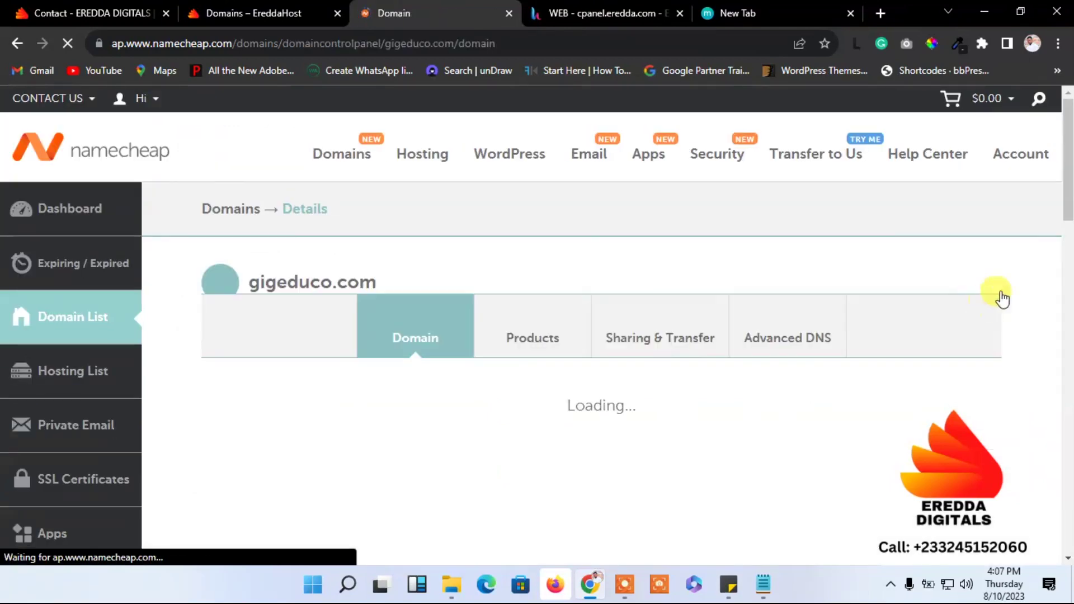
scroll(1068, 227, "down", 2)
scroll(1069, 227, "down", 2)
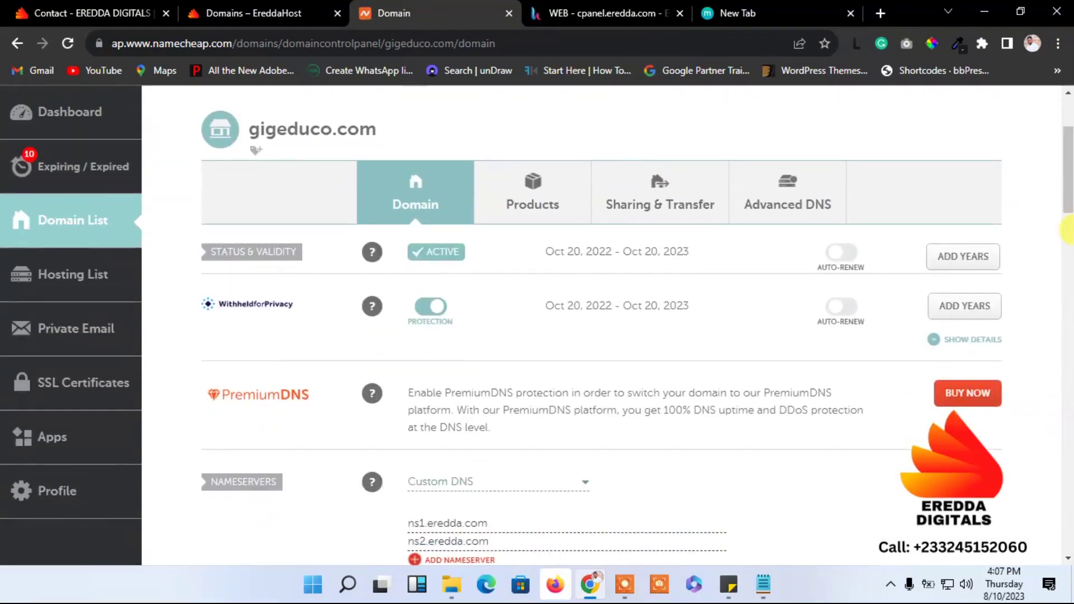
scroll(1068, 252, "down", 1)
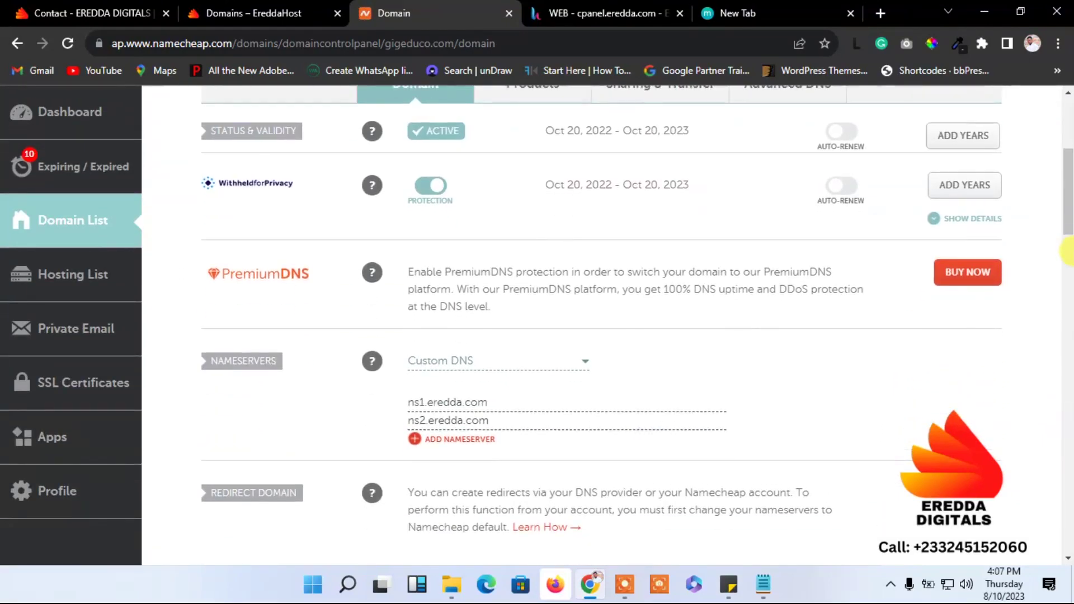
Switch gigeduco.com's nameserver option to Namecheap BasicDNS.
left_click(547, 364)
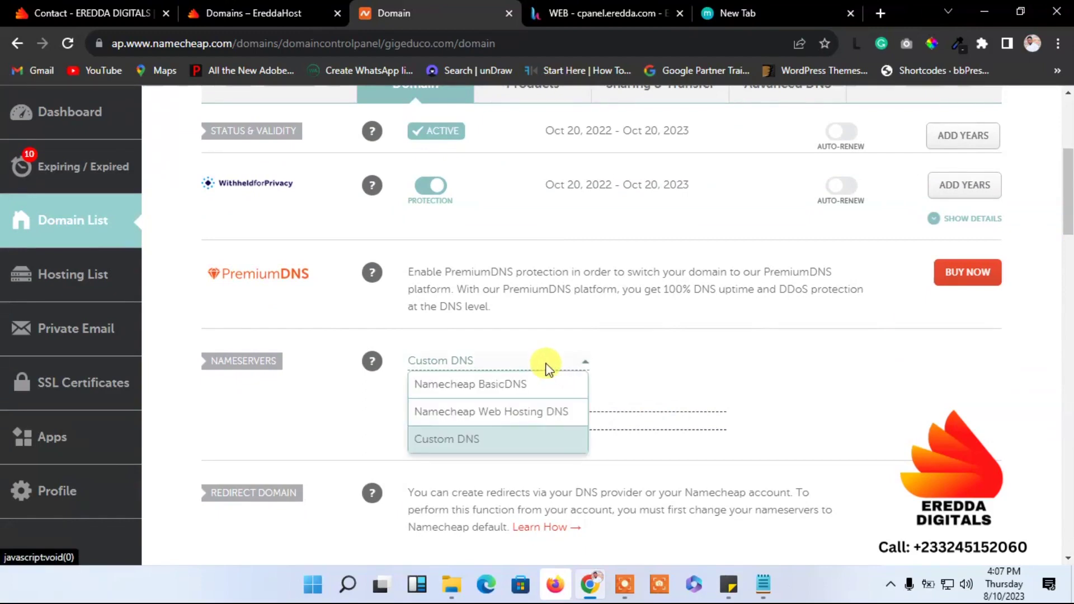
left_click(520, 392)
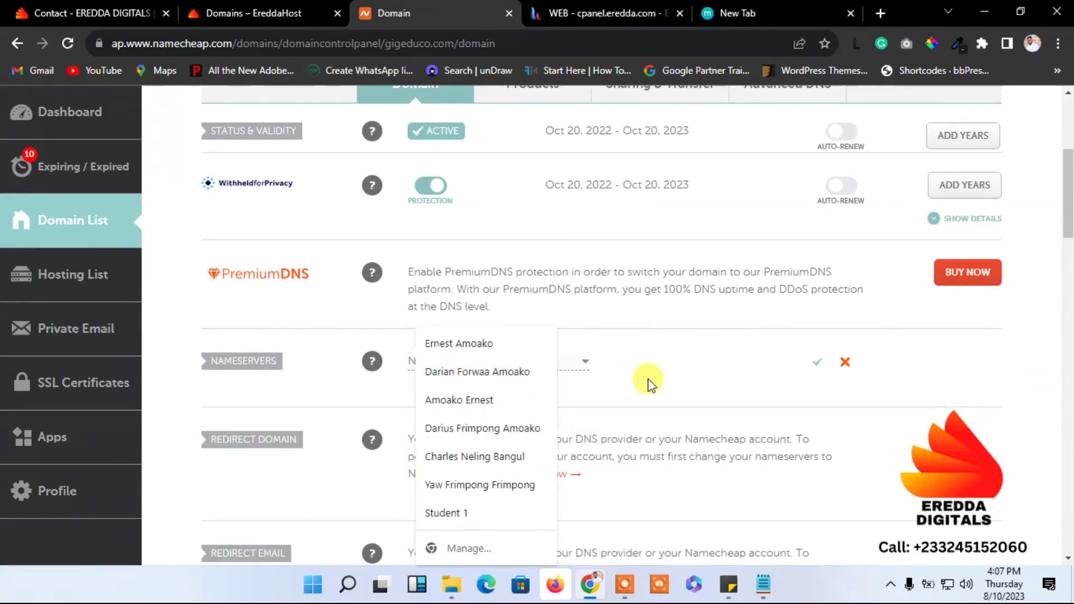
left_click(752, 353)
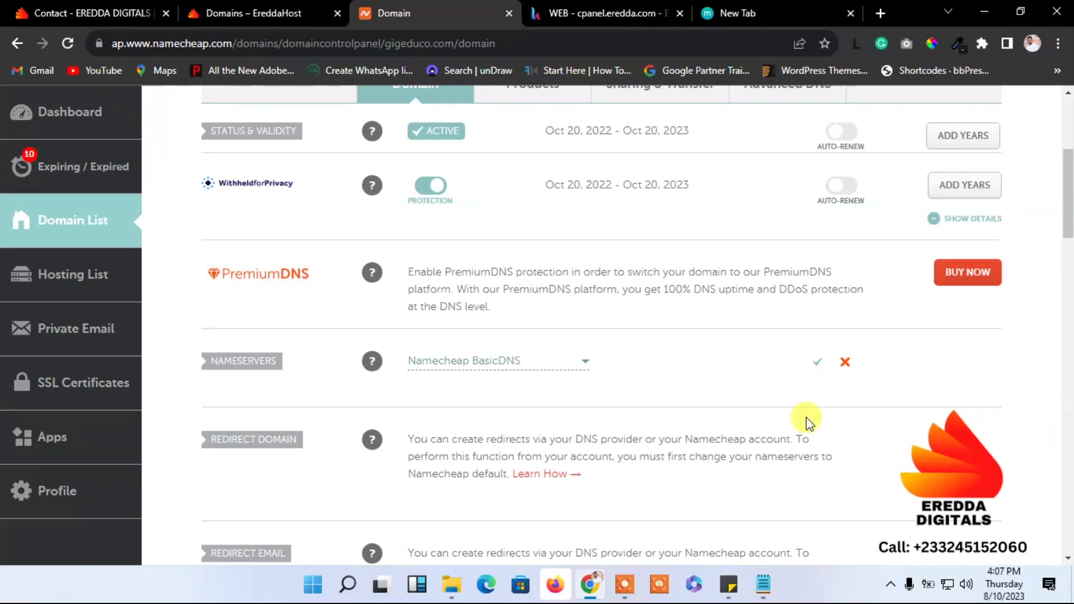
left_click(586, 366)
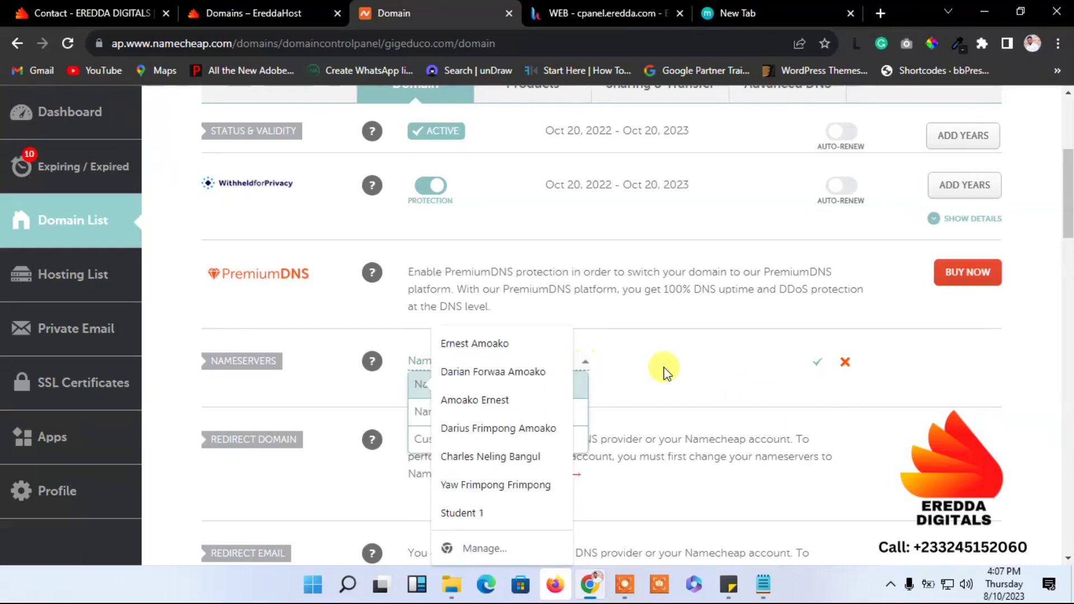
Change gigeduco.com's nameserver option from Namecheap BasicDNS to Custom DNS.
left_click(664, 367)
left_click(592, 368)
left_click(659, 376)
left_click(582, 370)
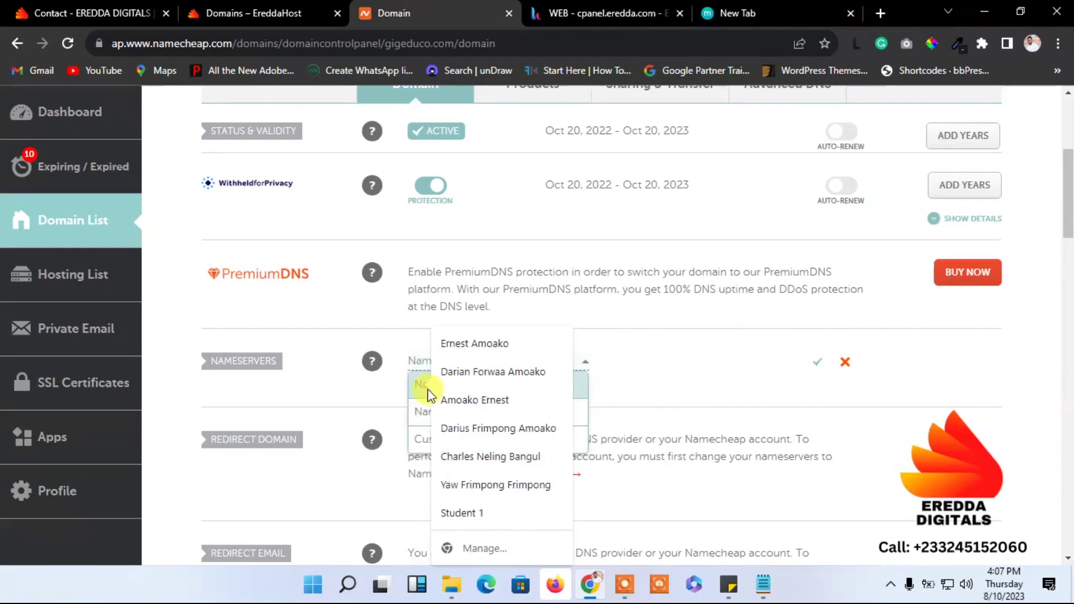
left_click(424, 440)
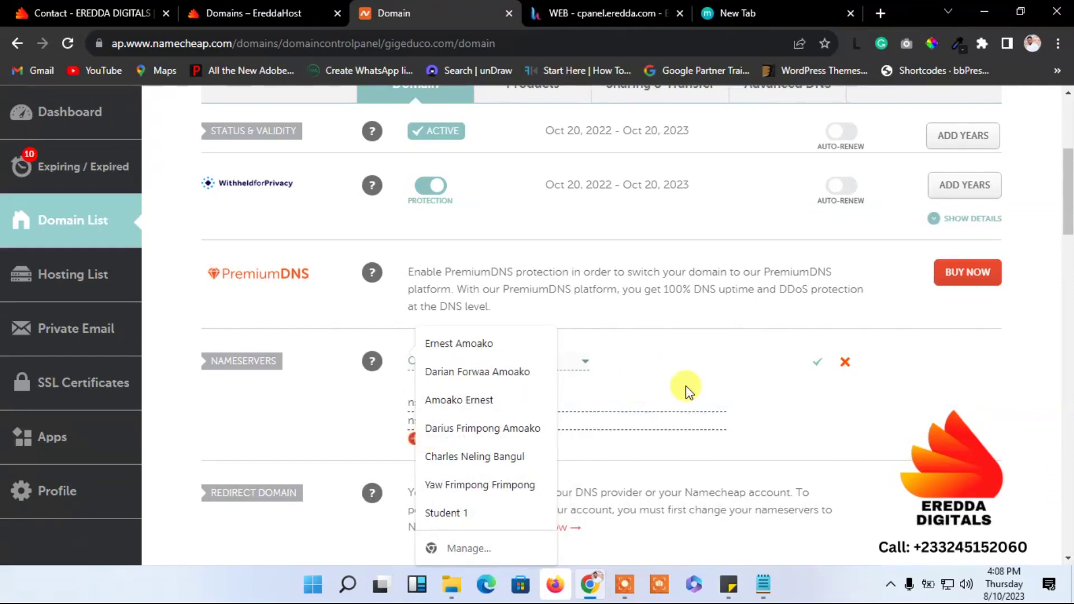
left_click(686, 389)
scroll(1069, 205, "down", 1)
scroll(1069, 204, "down", 1)
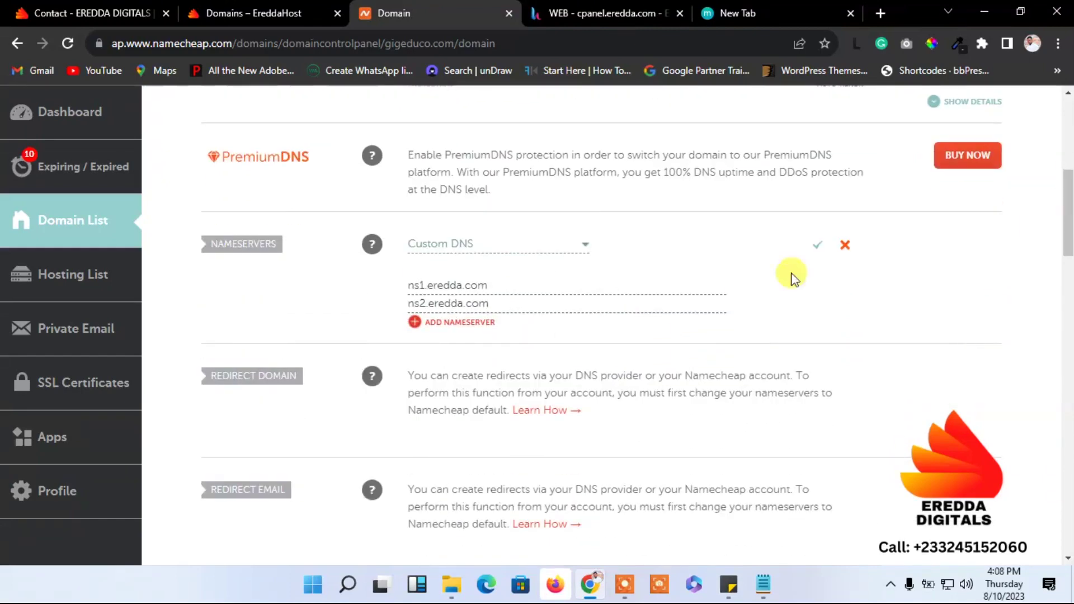
Confirm Custom DNS stays selected, with ns1.eredda.com and ns2.eredda.com in the fields.
left_click(554, 247)
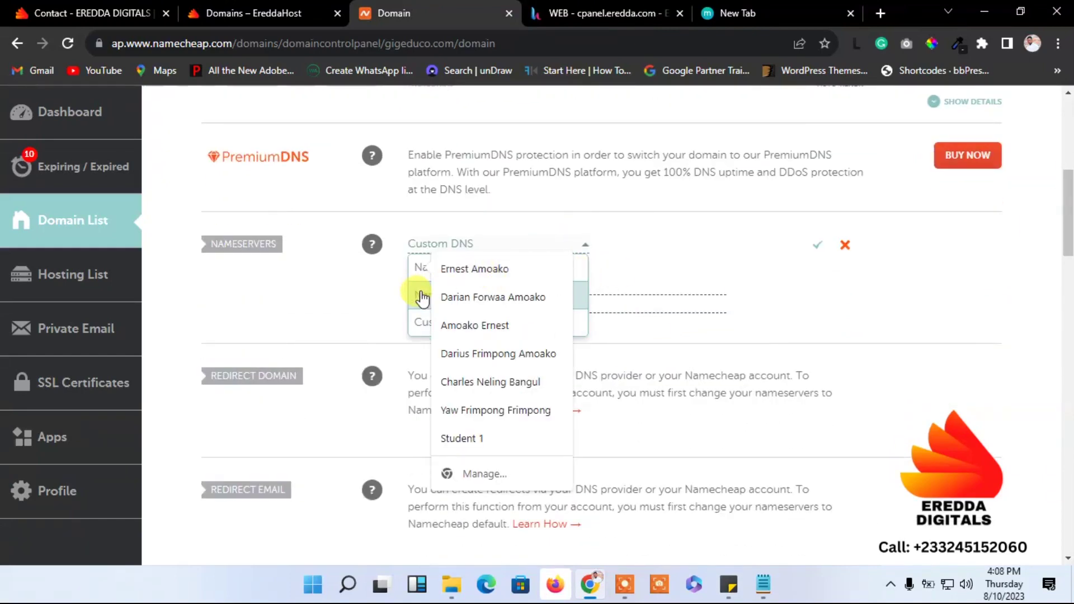
left_click(350, 300)
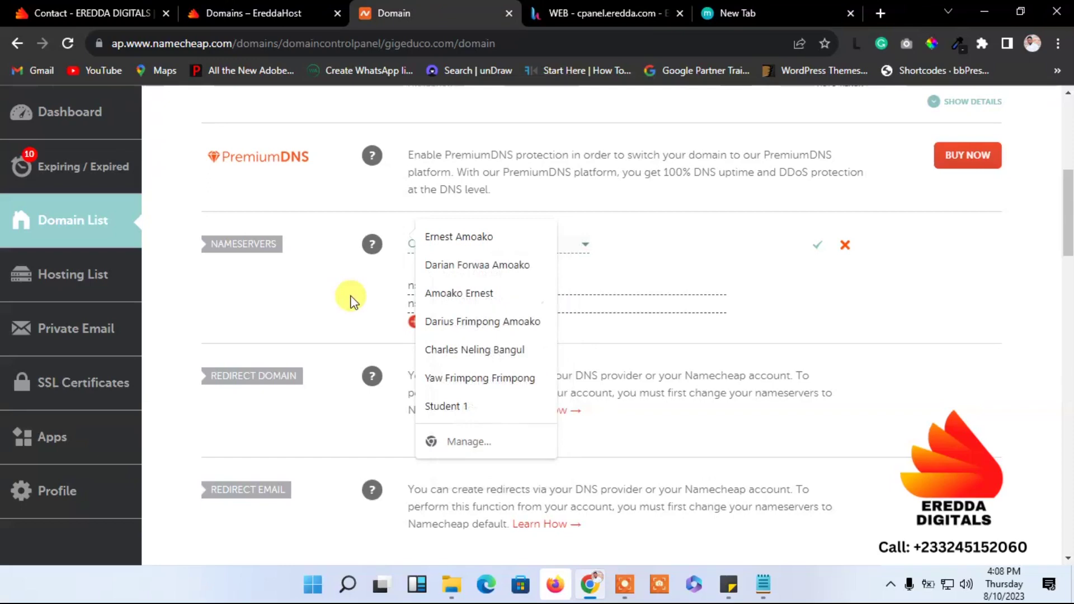
left_click(588, 268)
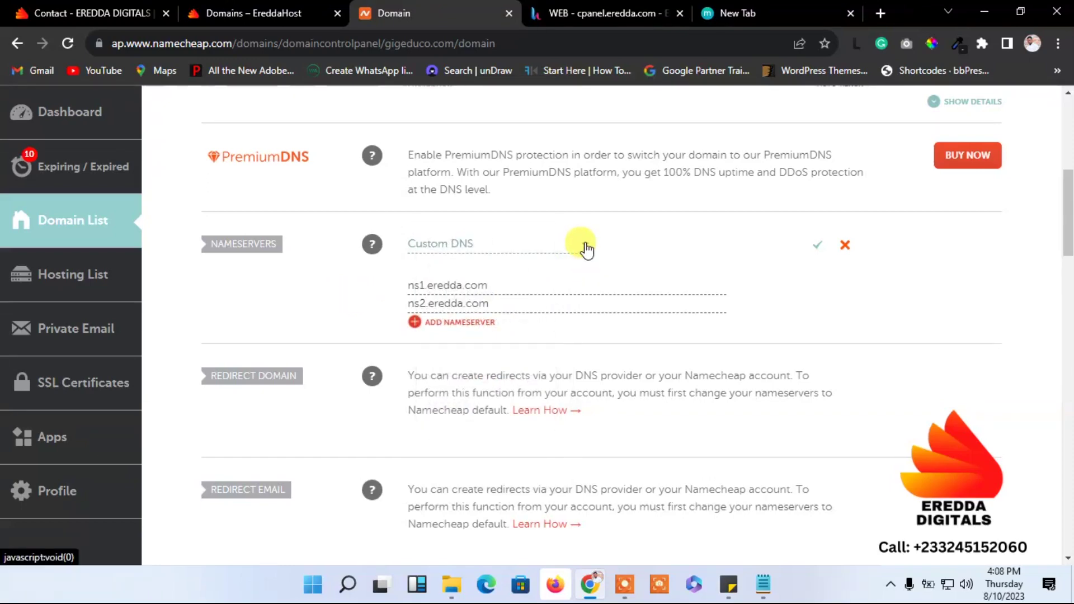
left_click(583, 246)
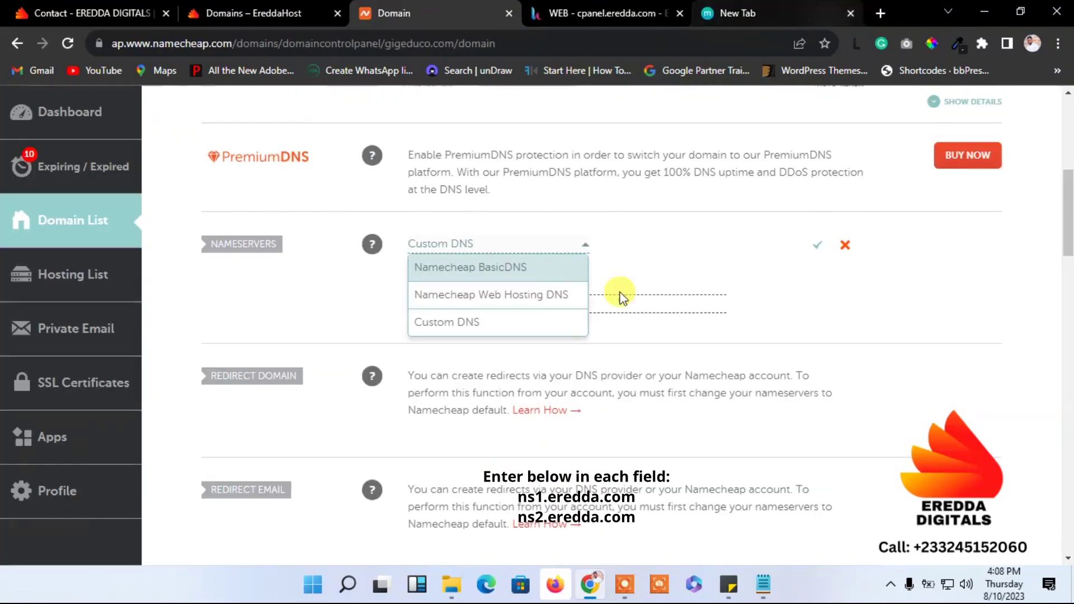
left_click(630, 247)
left_click(588, 250)
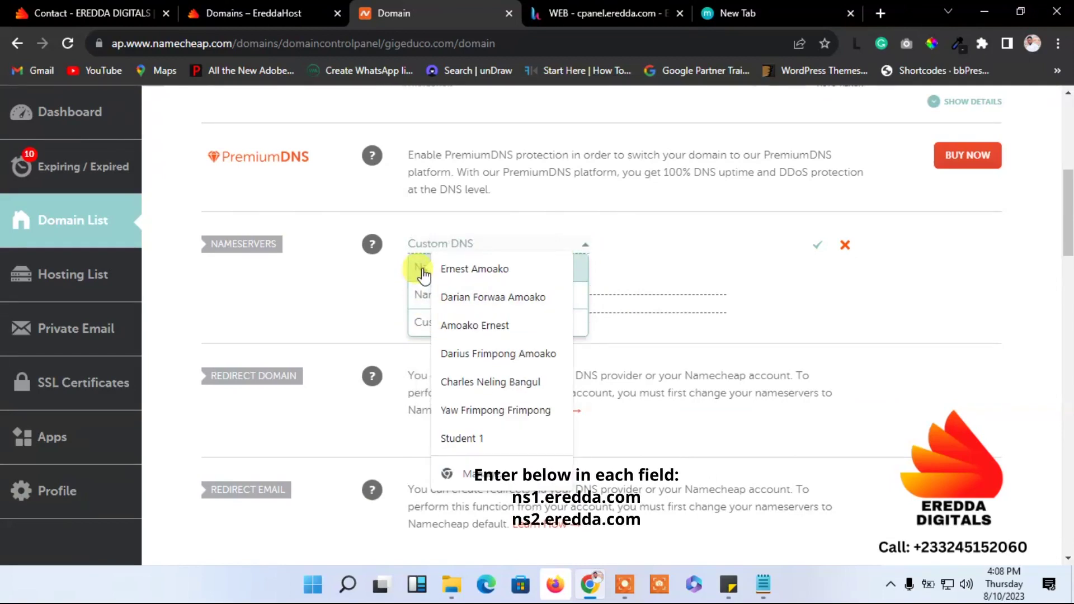
left_click(417, 318)
left_click(415, 322)
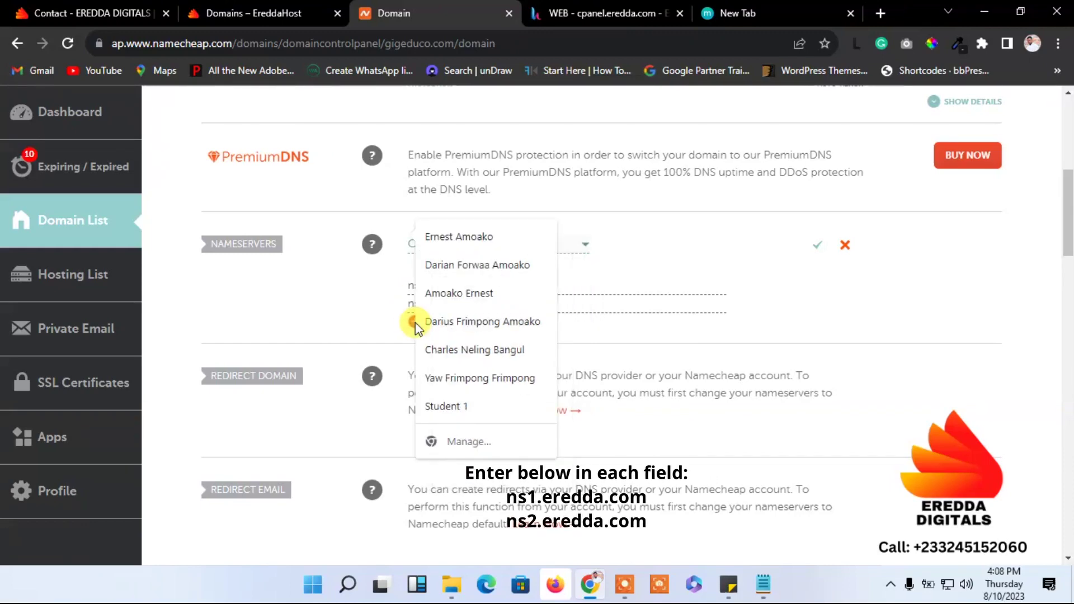
left_click(732, 256)
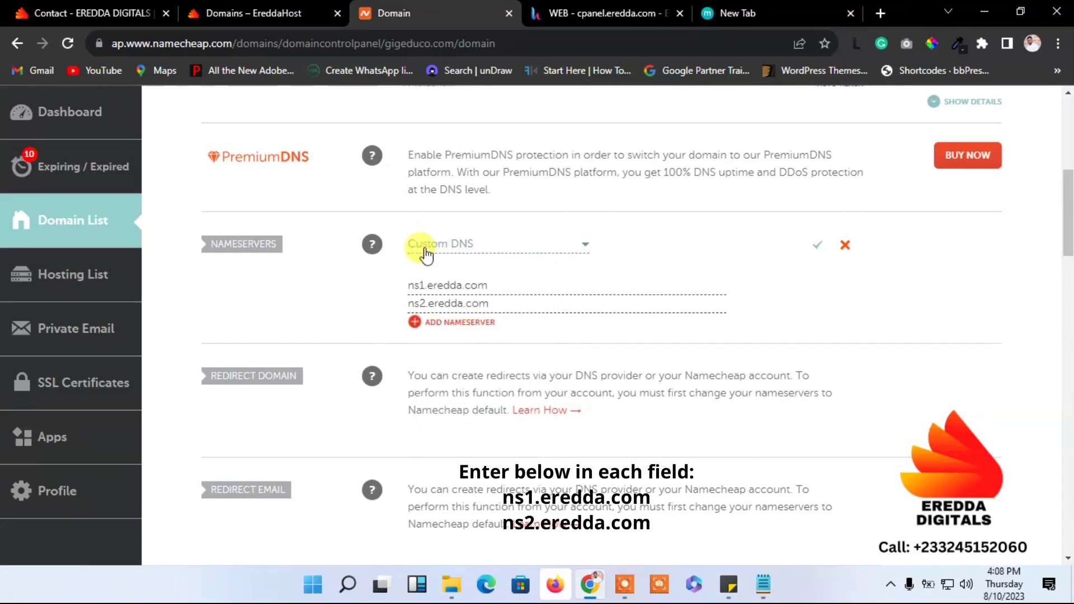
Save the Custom DNS nameservers ns1.eredda.com and ns2.eredda.com, then check the saved entries.
left_click(818, 249)
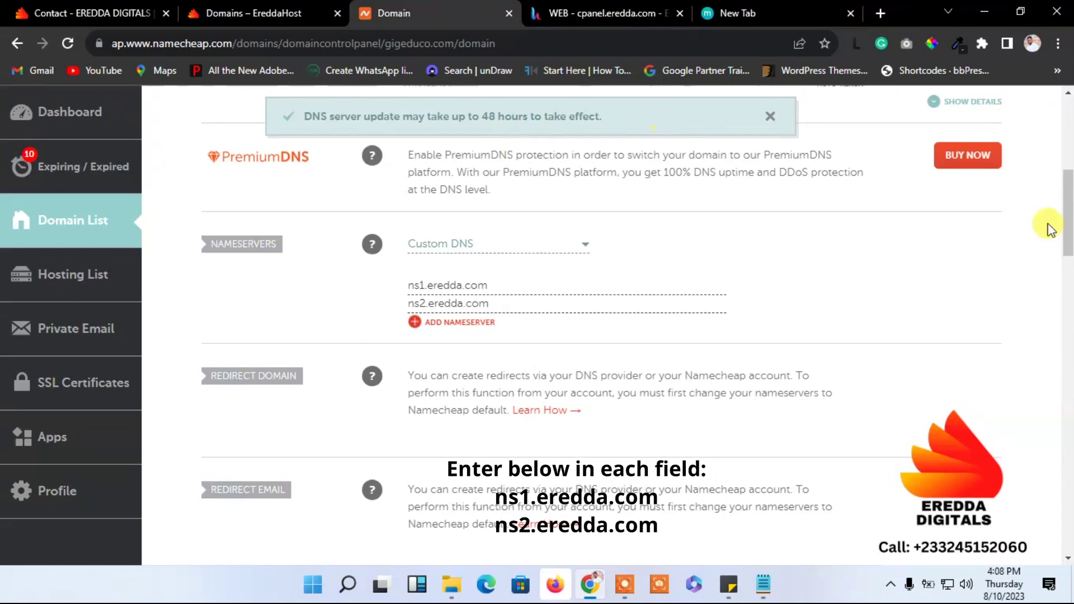
left_click_drag(1068, 229, 1069, 207)
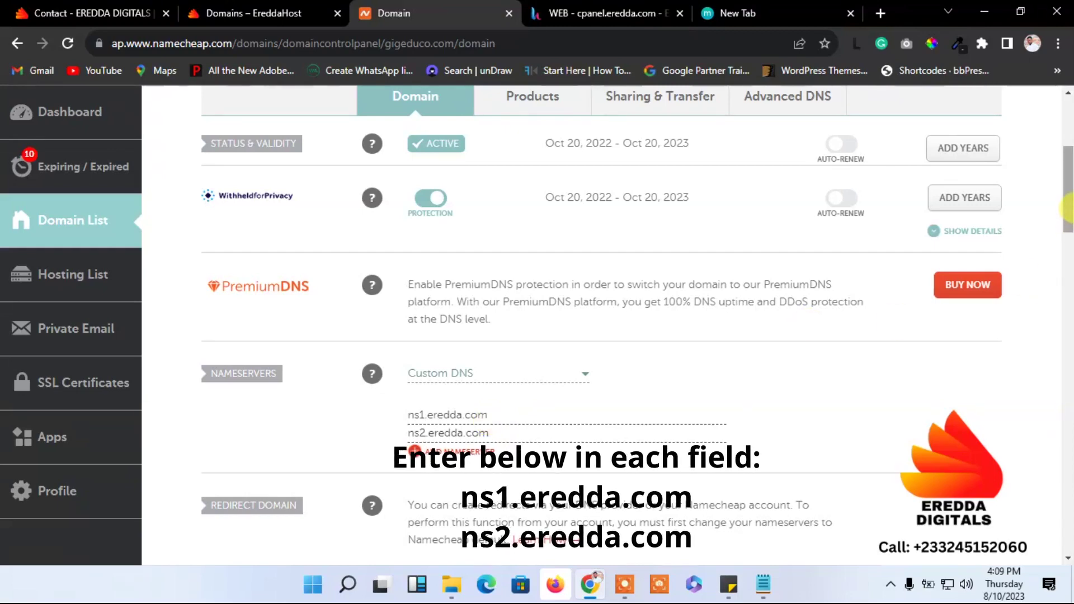
scroll(1068, 209, "up", 5)
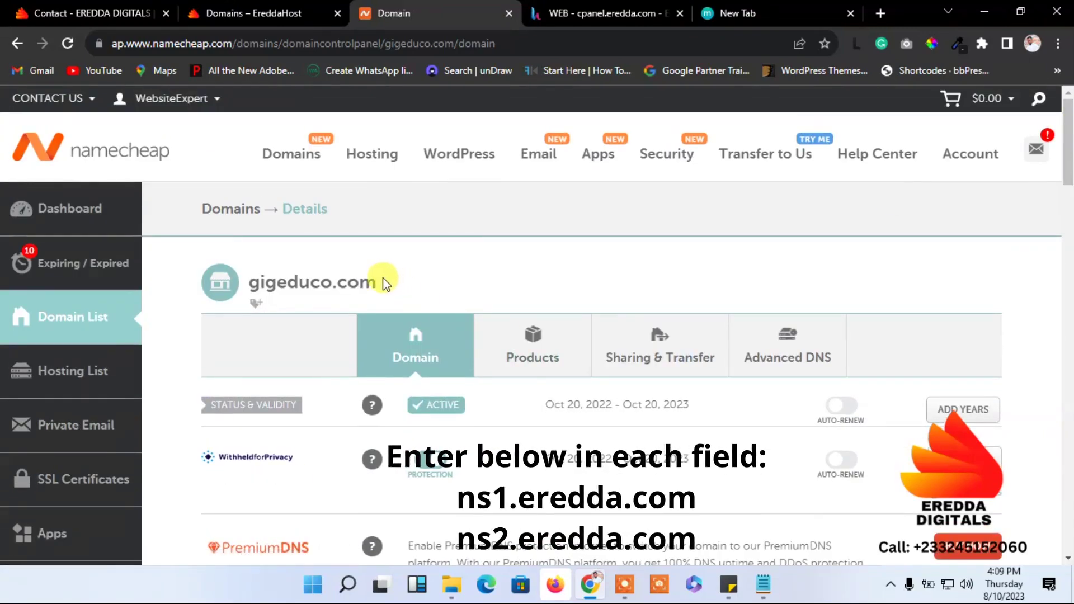
left_click_drag(1068, 138, 1068, 204)
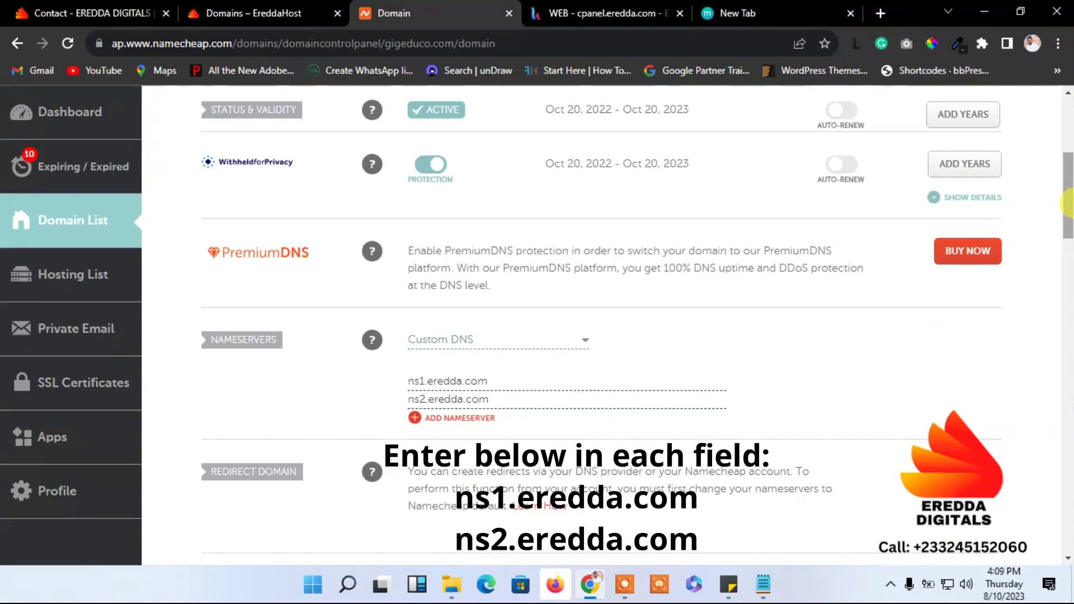